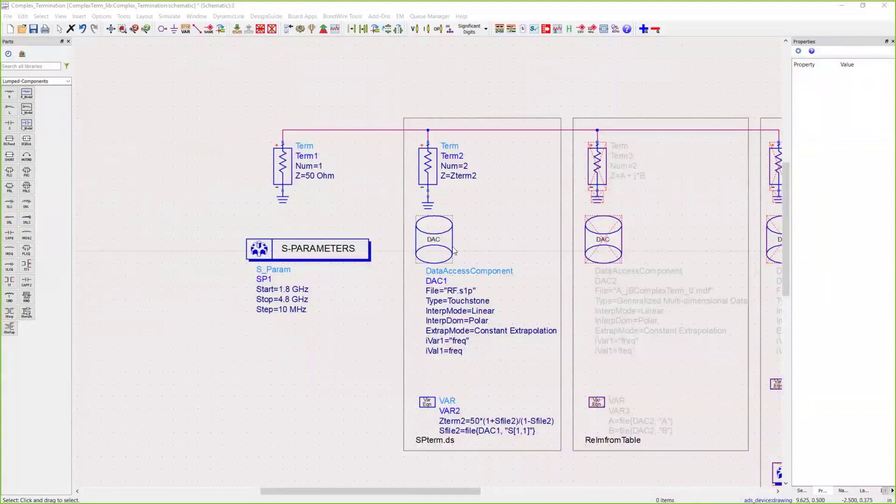
Step: Zoom in around DAC1 and the SPterm.ds block with Term2
{"action": "scroll", "coordinate": [450, 259], "scroll_direction": "up", "scroll_amount": 1}
{"action": "scroll", "coordinate": [453, 262], "scroll_direction": "up", "scroll_amount": 1}
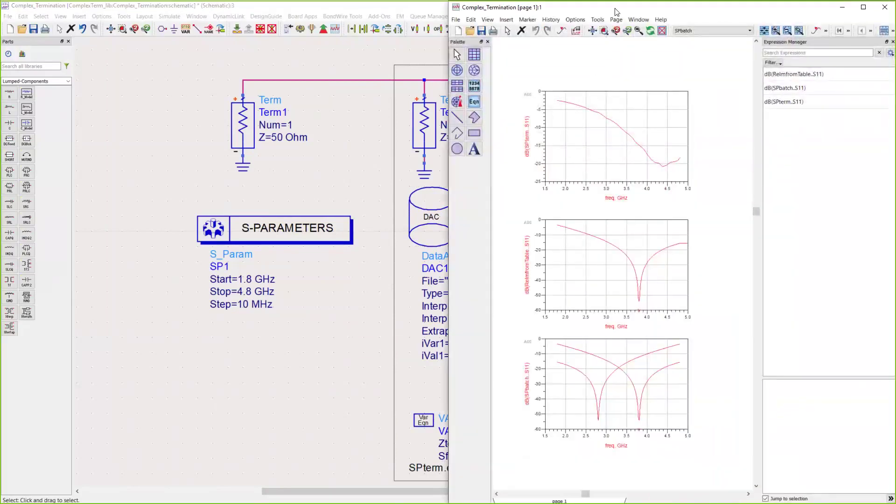
{"action": "double_click", "coordinate": [617, 12]}
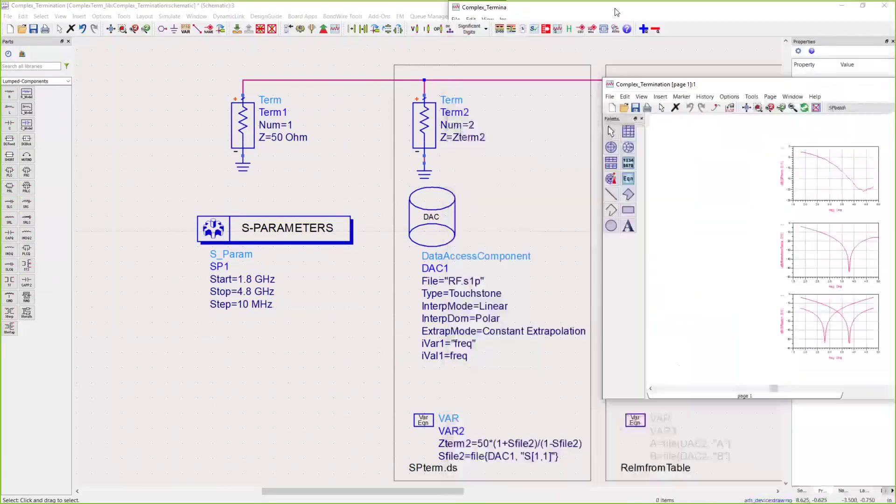
{"action": "double_click", "coordinate": [715, 84]}
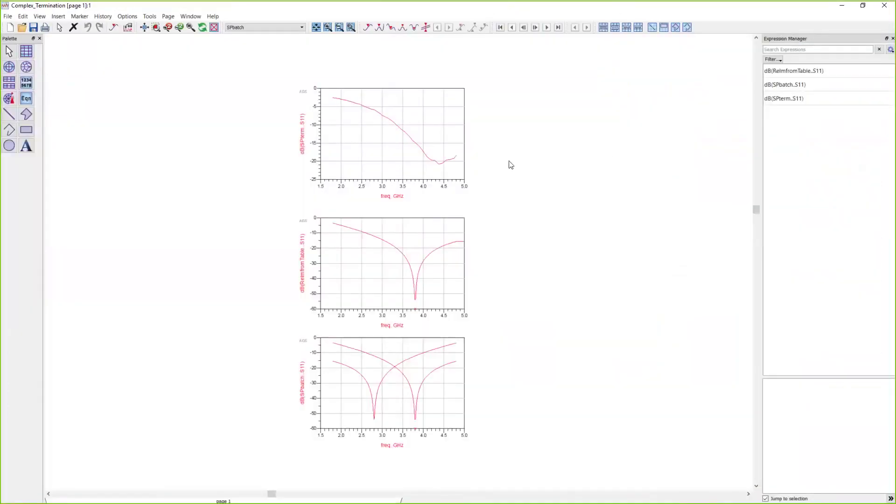
{"action": "scroll", "coordinate": [439, 210], "scroll_direction": "up", "scroll_amount": 5}
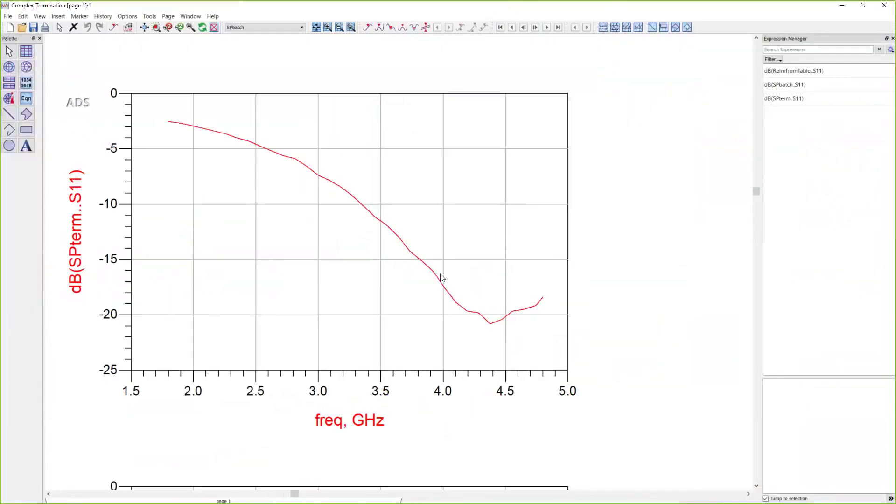
{"action": "left_click_drag", "start_coordinate": [382, 285], "coordinate": [444, 317]}
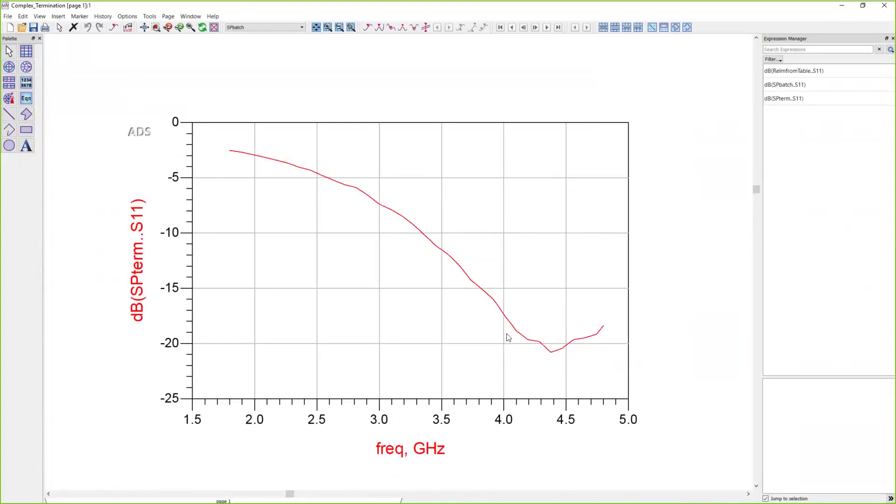
Step: Return to the schematic, zoom out, and select the whole SPterm.ds block
{"action": "left_click", "coordinate": [843, 6]}
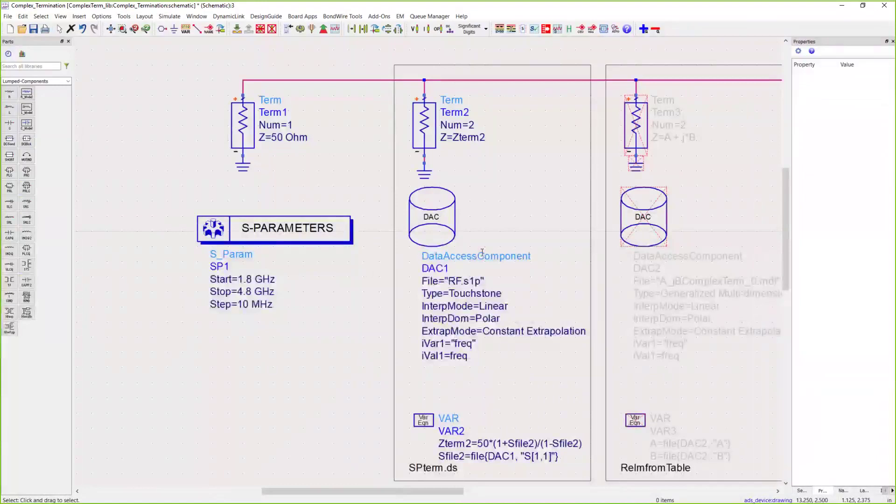
{"action": "scroll", "coordinate": [424, 256], "scroll_direction": "down", "scroll_amount": 1}
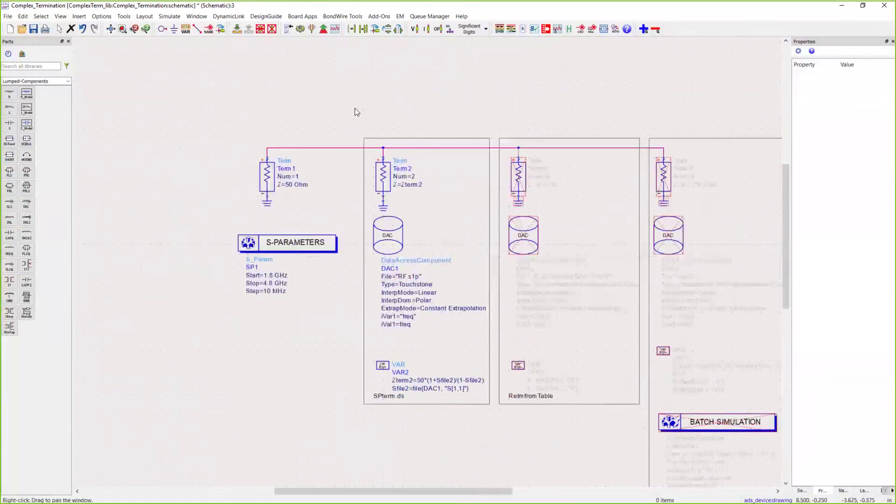
{"action": "left_click_drag", "start_coordinate": [355, 107], "coordinate": [497, 430]}
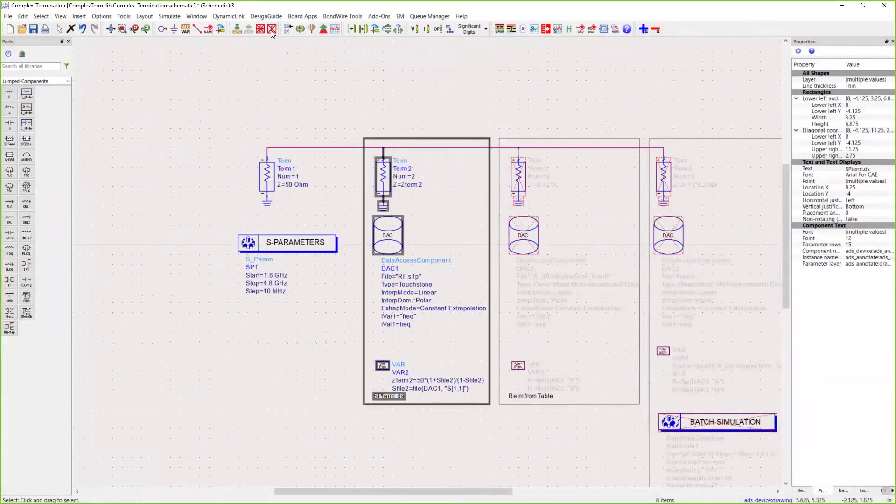
Step: Center and zoom in on the RelmfromTable block with DAC2 reading A_jBComplexTerm_0.mdf
{"action": "left_click_drag", "start_coordinate": [378, 74], "coordinate": [236, 82]}
{"action": "left_click_drag", "start_coordinate": [353, 122], "coordinate": [500, 425]}
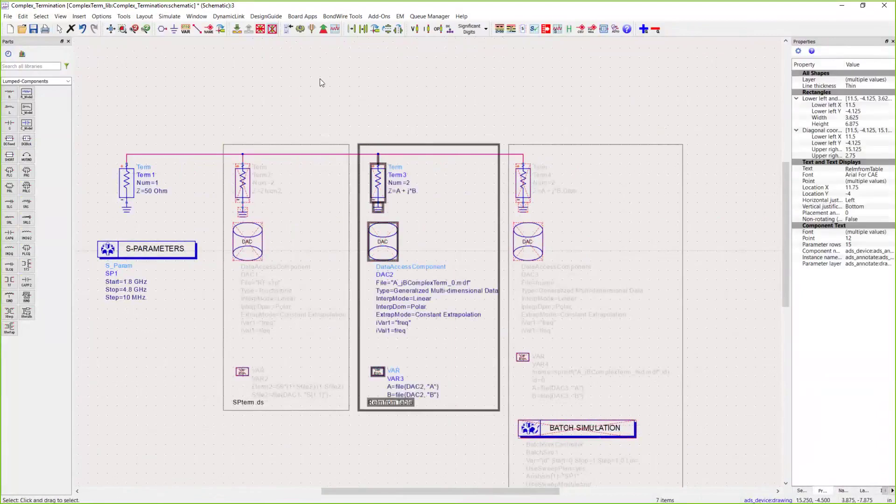
{"action": "scroll", "coordinate": [299, 78], "scroll_direction": "up", "scroll_amount": 2}
{"action": "scroll", "coordinate": [411, 244], "scroll_direction": "up", "scroll_amount": 3}
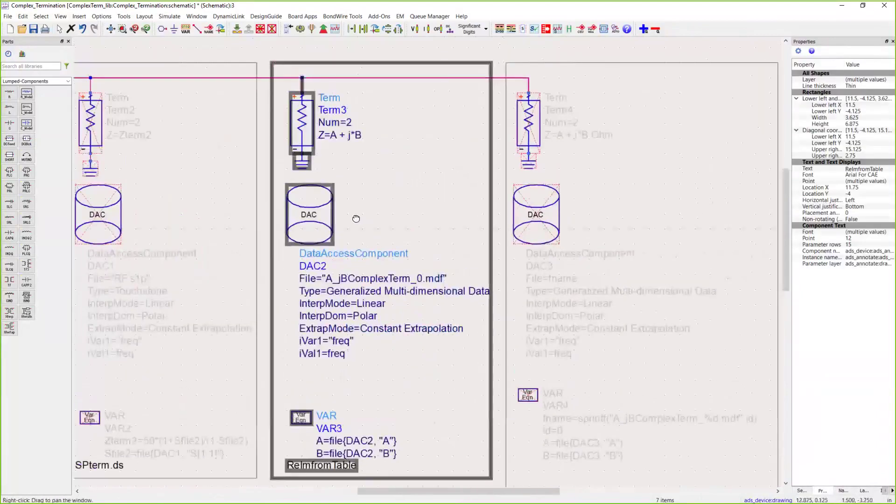
{"action": "left_click", "coordinate": [368, 191]}
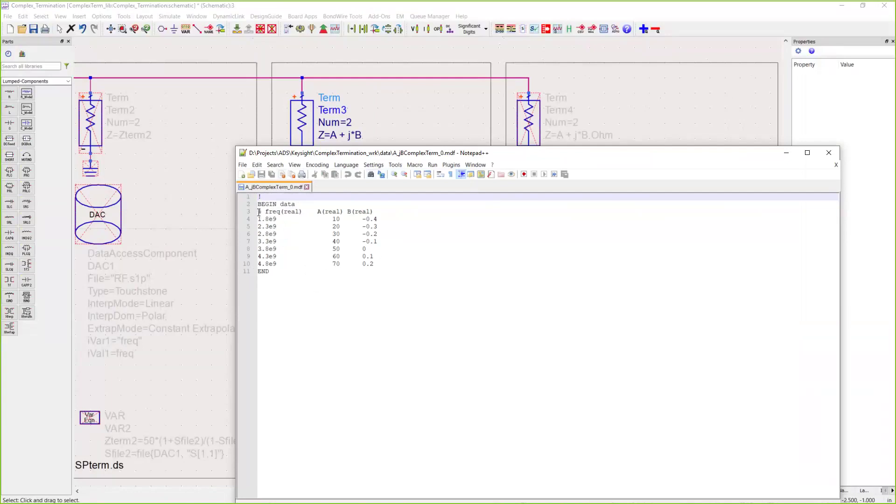
{"action": "left_click", "coordinate": [259, 213]}
{"action": "triple_click", "coordinate": [259, 206]}
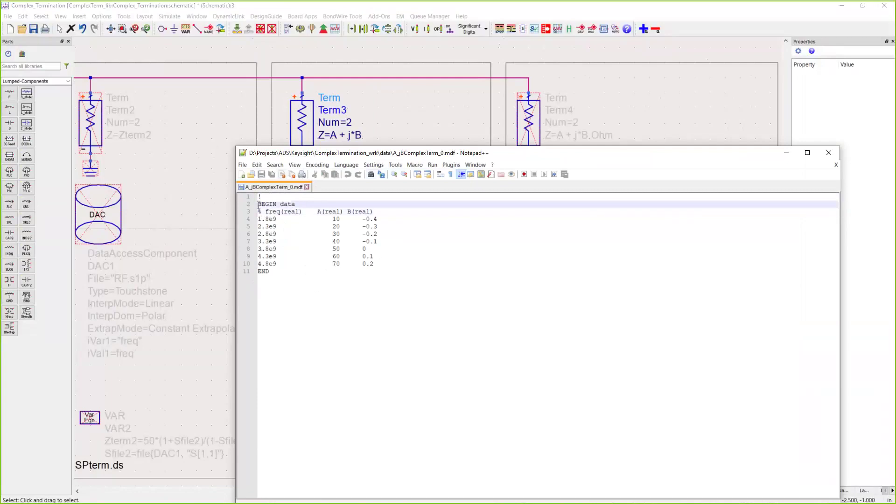
{"action": "left_click", "coordinate": [260, 271]}
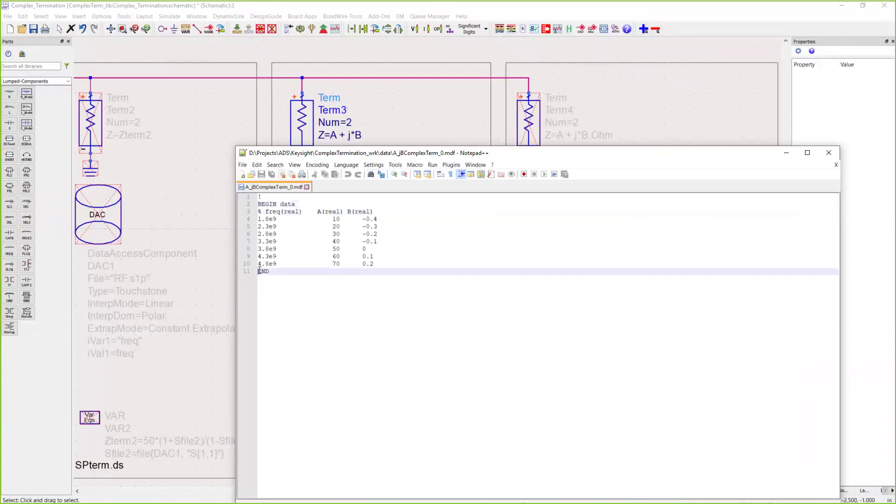
{"action": "left_click", "coordinate": [262, 212]}
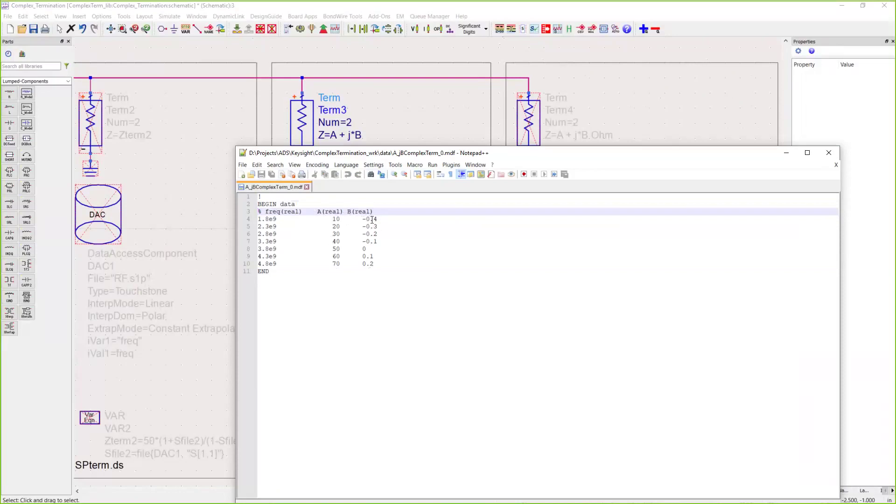
Step: Minimize Notepad++ and scroll down to the BATCH SIMULATION controller below DAC3
{"action": "left_click", "coordinate": [783, 156]}
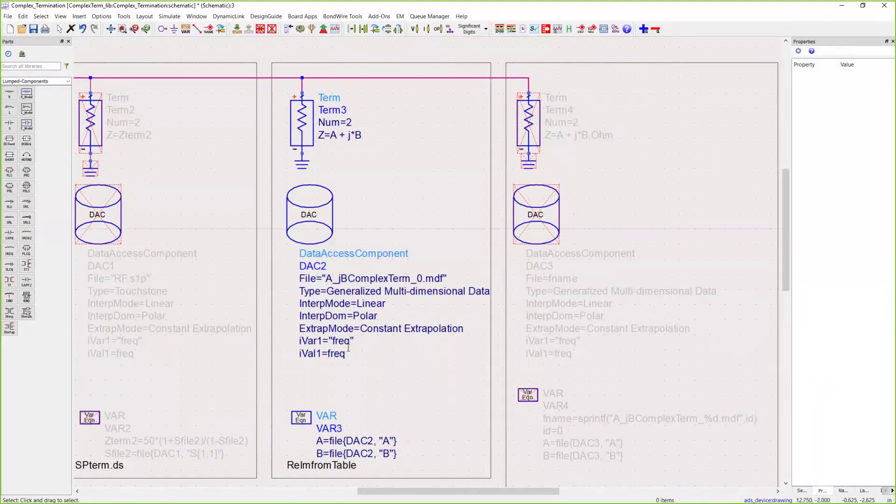
{"action": "scroll", "coordinate": [363, 391], "scroll_direction": "down", "scroll_amount": 3}
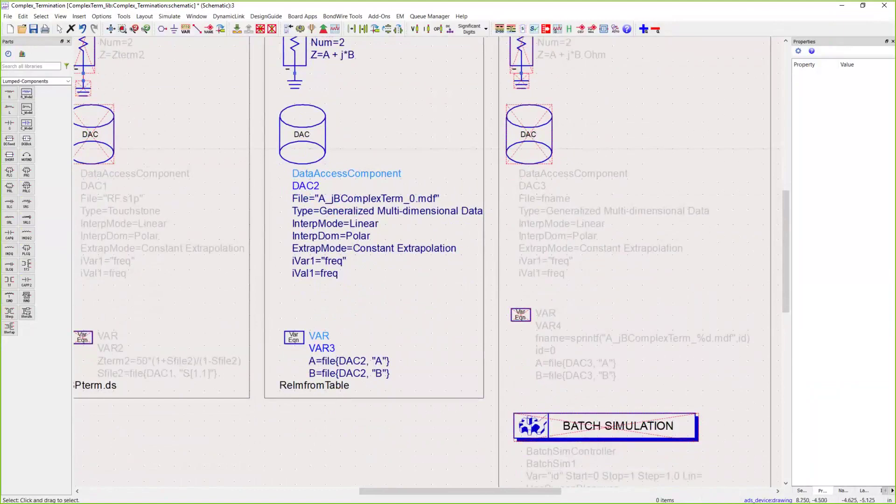
{"action": "key", "text": "alt+Tab"}
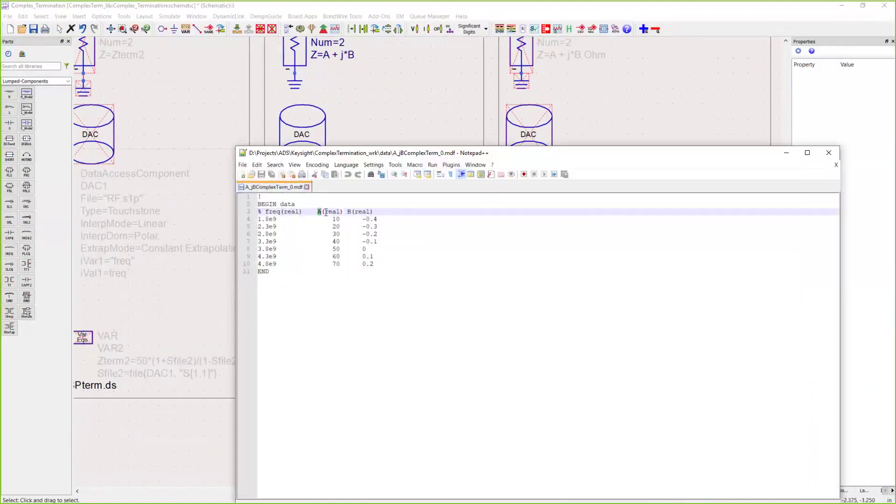
{"action": "left_click", "coordinate": [349, 212]}
{"action": "left_click", "coordinate": [786, 152]}
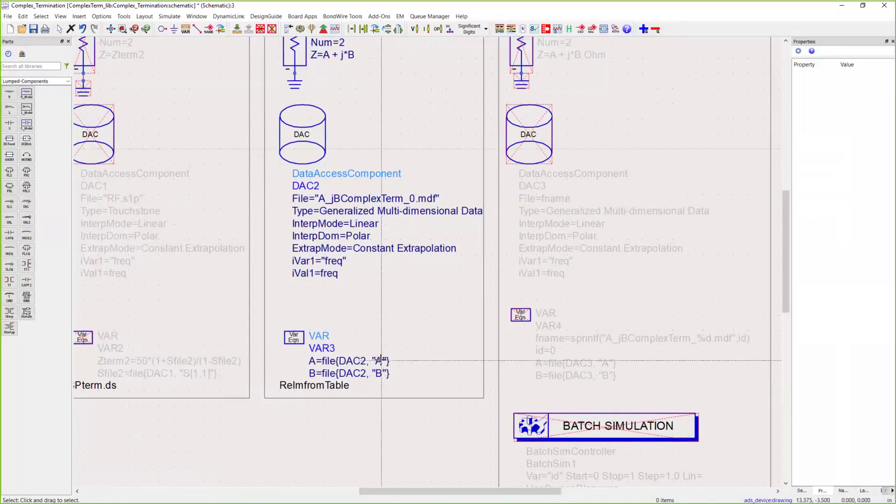
Step: Check VAR3's equations, then find the dB(RelmfromTable..S11) plot dipping near 3.8 GHz
{"action": "double_click", "coordinate": [311, 362]}
{"action": "key", "text": "Escape"}
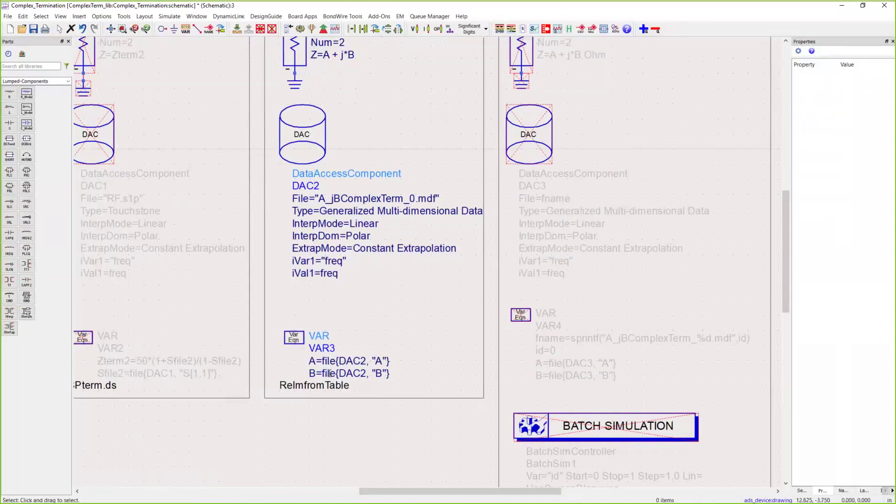
{"action": "scroll", "coordinate": [350, 188], "scroll_direction": "up", "scroll_amount": 3}
{"action": "scroll", "coordinate": [350, 187], "scroll_direction": "up", "scroll_amount": 2}
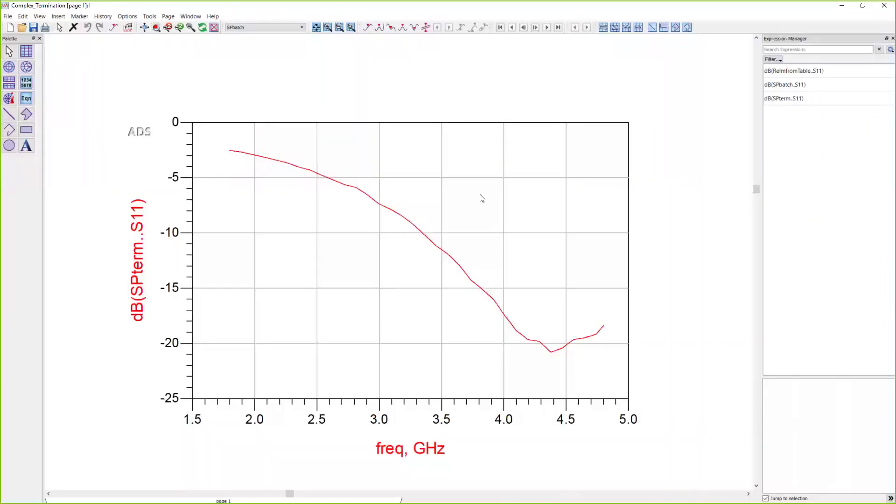
{"action": "scroll", "coordinate": [430, 234], "scroll_direction": "down", "scroll_amount": 5}
{"action": "scroll", "coordinate": [418, 224], "scroll_direction": "down", "scroll_amount": 7}
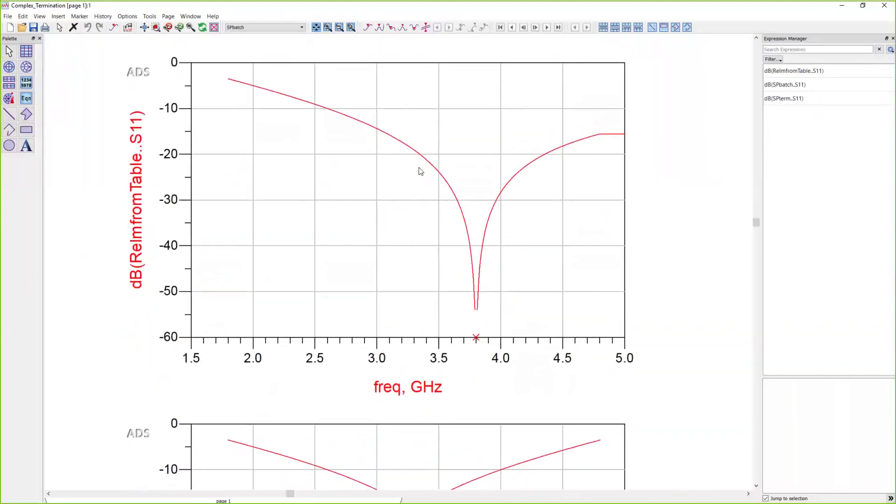
{"action": "scroll", "coordinate": [421, 172], "scroll_direction": "up", "scroll_amount": 1}
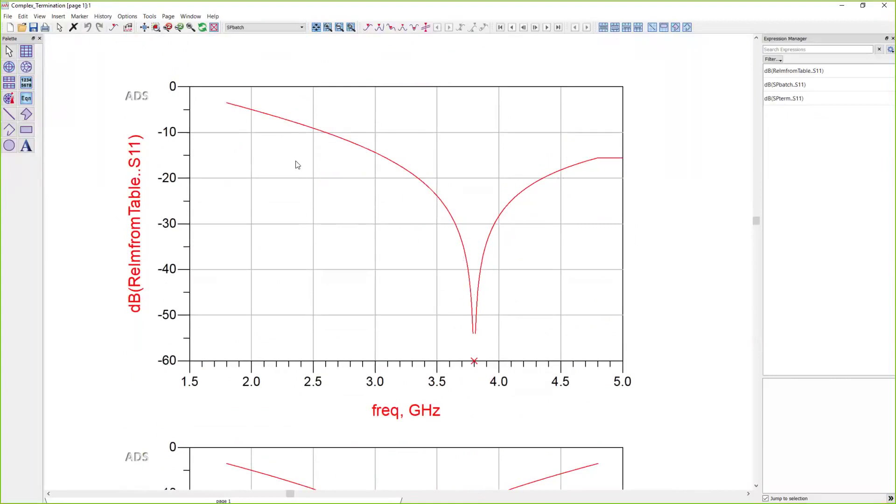
Step: Back in the schematic, select the whole RelmfromTable block and deactivate it
{"action": "left_click", "coordinate": [843, 7]}
{"action": "scroll", "coordinate": [385, 293], "scroll_direction": "down", "scroll_amount": 3}
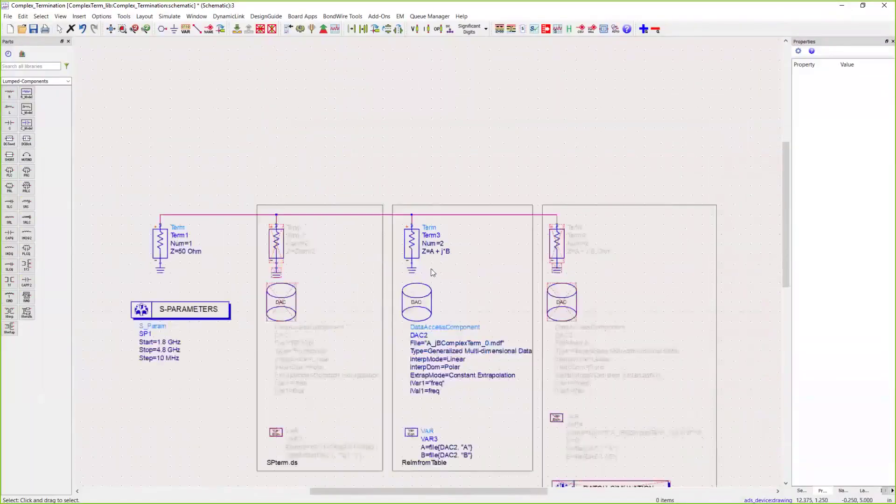
{"action": "left_click_drag", "start_coordinate": [301, 138], "coordinate": [453, 417]}
{"action": "left_click", "coordinate": [272, 29]}
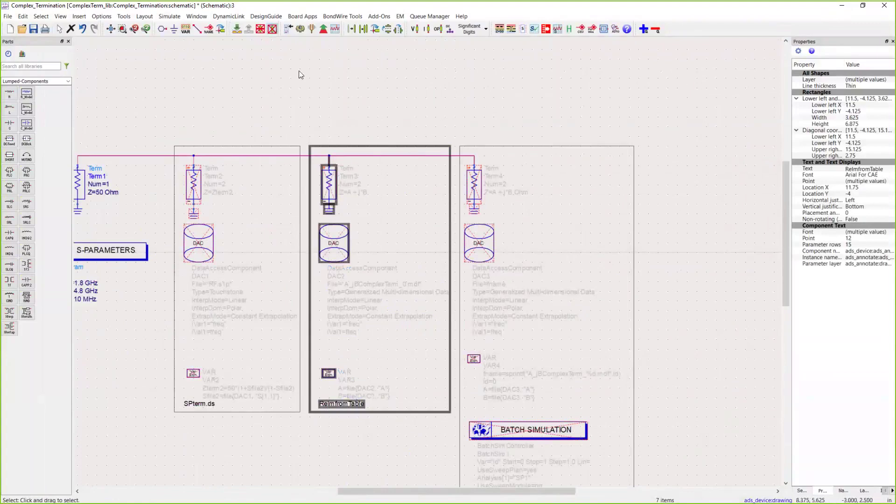
Step: Select the whole SPbatch block, activate it, and clear the selection
{"action": "scroll", "coordinate": [337, 94], "scroll_direction": "down", "scroll_amount": 3}
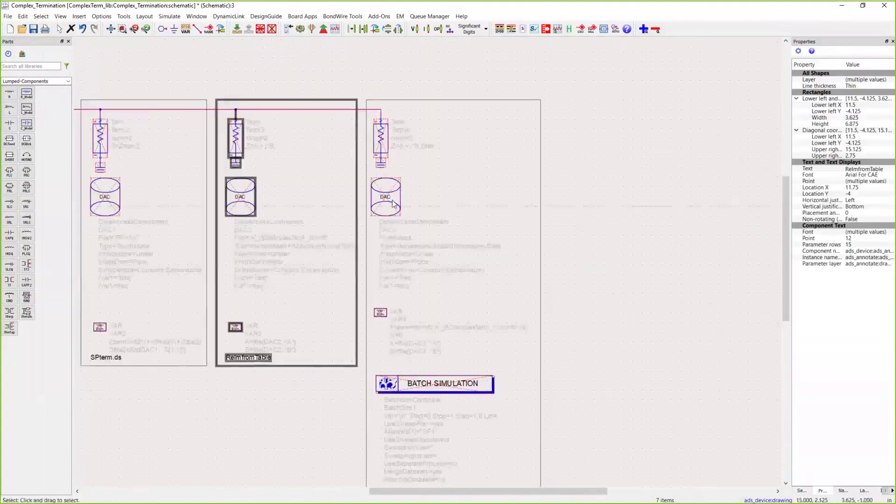
{"action": "left_click", "coordinate": [337, 95]}
{"action": "left_click", "coordinate": [528, 439]}
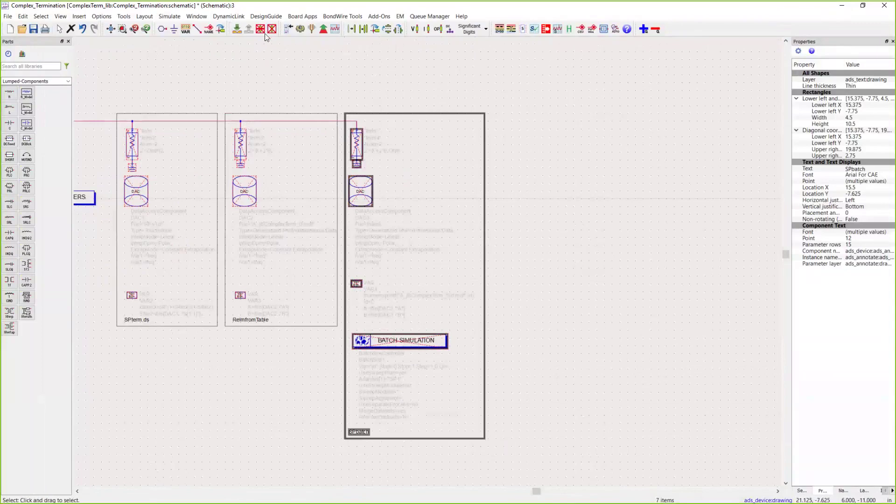
{"action": "scroll", "coordinate": [363, 201], "scroll_direction": "up", "scroll_amount": 3}
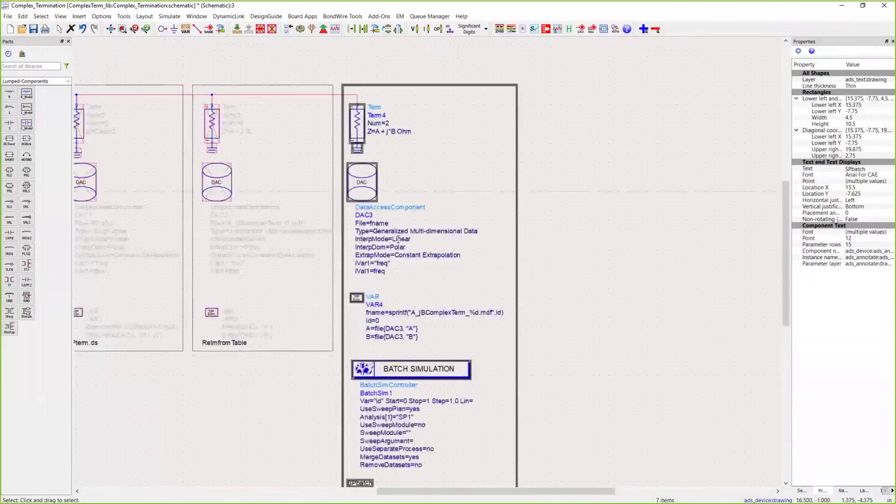
{"action": "scroll", "coordinate": [365, 217], "scroll_direction": "down", "scroll_amount": 1}
{"action": "left_click", "coordinate": [275, 352]}
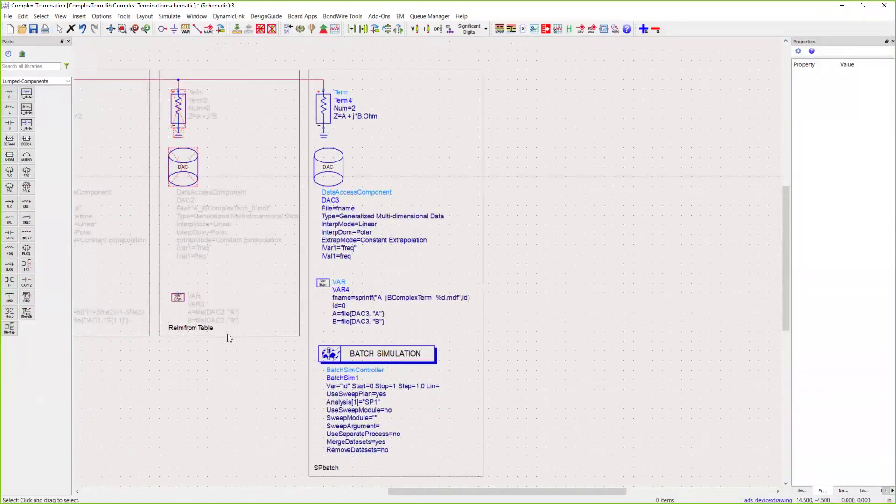
{"action": "scroll", "coordinate": [228, 334], "scroll_direction": "left", "scroll_amount": 3}
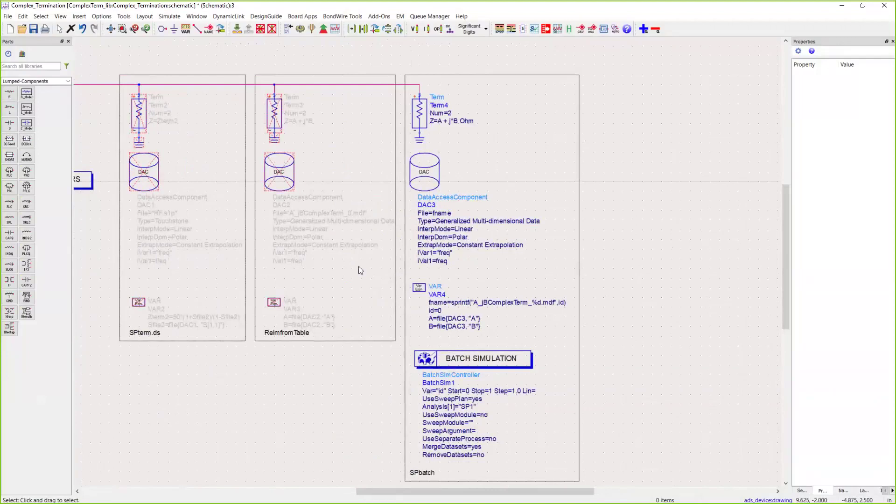
{"action": "scroll", "coordinate": [370, 299], "scroll_direction": "up", "scroll_amount": 3}
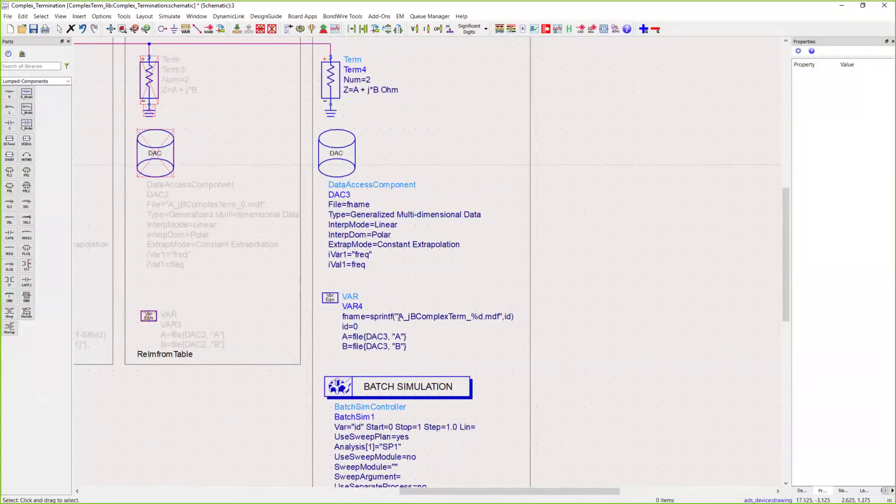
{"action": "double_click", "coordinate": [400, 318]}
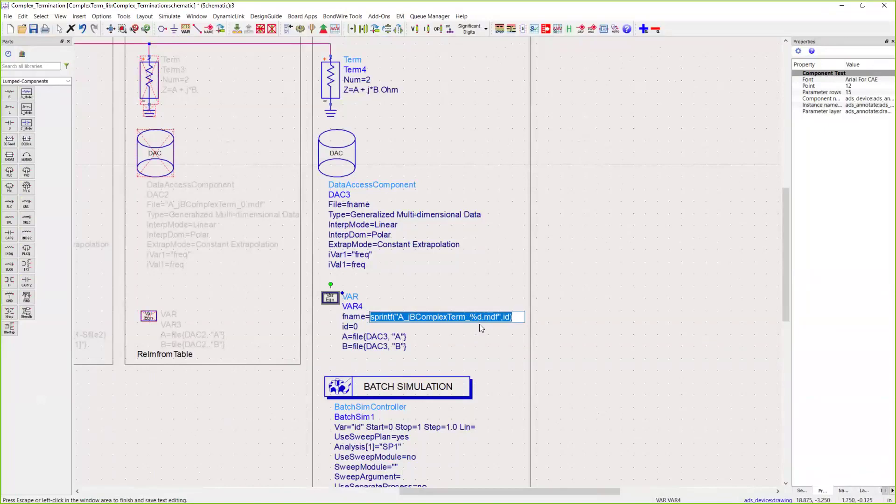
{"action": "left_click", "coordinate": [446, 331]}
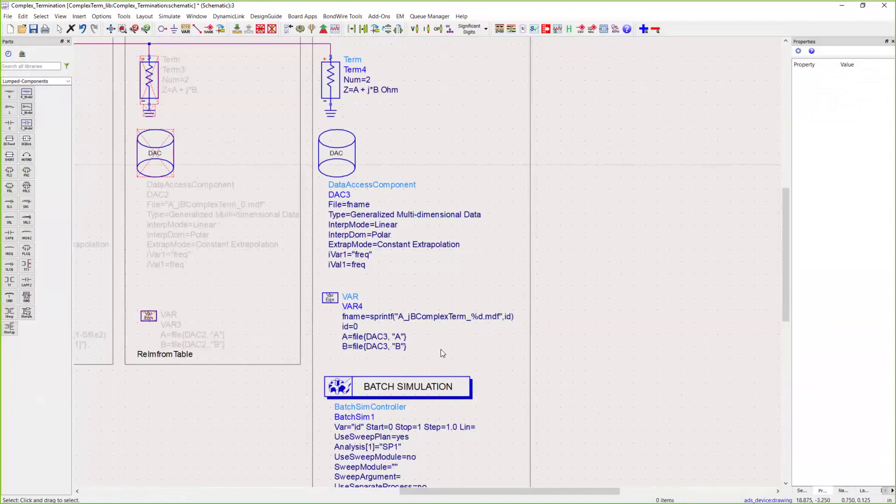
Step: Pan the schematic to show the full BatchSimController settings
{"action": "left_click_drag", "start_coordinate": [441, 349], "coordinate": [434, 309]}
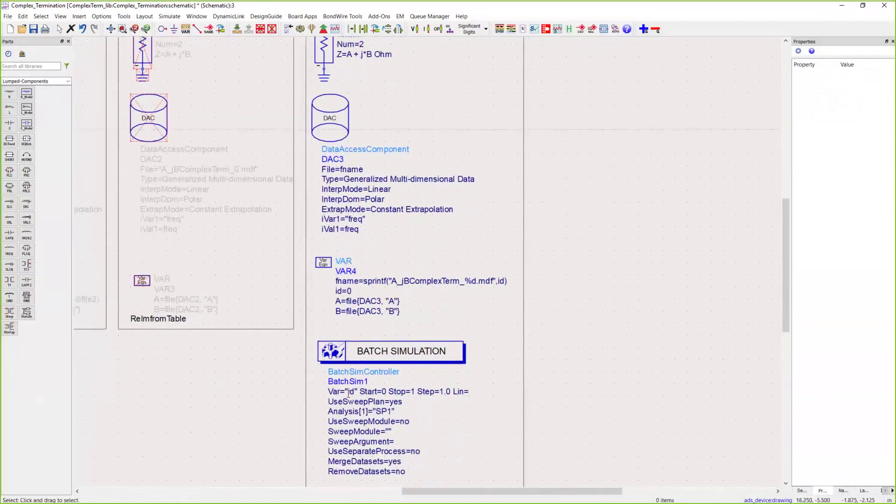
{"action": "left_click_drag", "start_coordinate": [350, 393], "coordinate": [348, 374]}
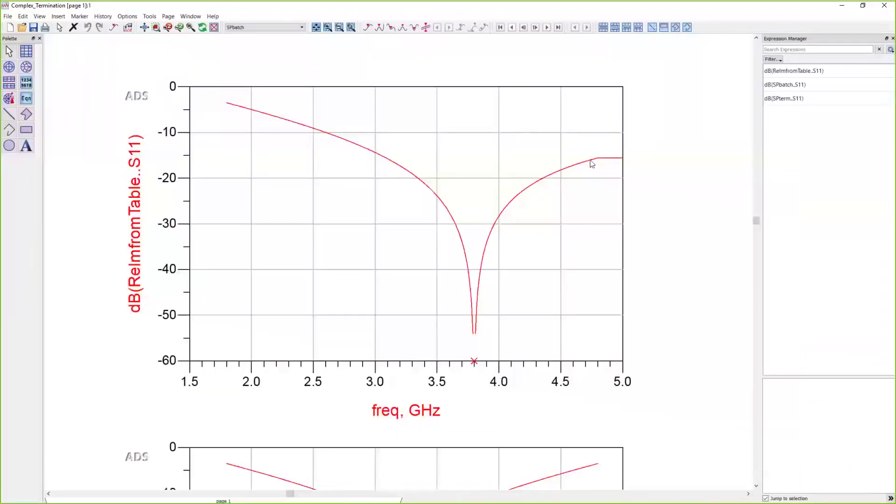
Step: Review dB(SPbatch..S11) dips near 2.8 and 3.8 GHz, then zoom the schematic to fit
{"action": "scroll", "coordinate": [490, 333], "scroll_direction": "down", "scroll_amount": 5}
{"action": "scroll", "coordinate": [432, 266], "scroll_direction": "down", "scroll_amount": 2}
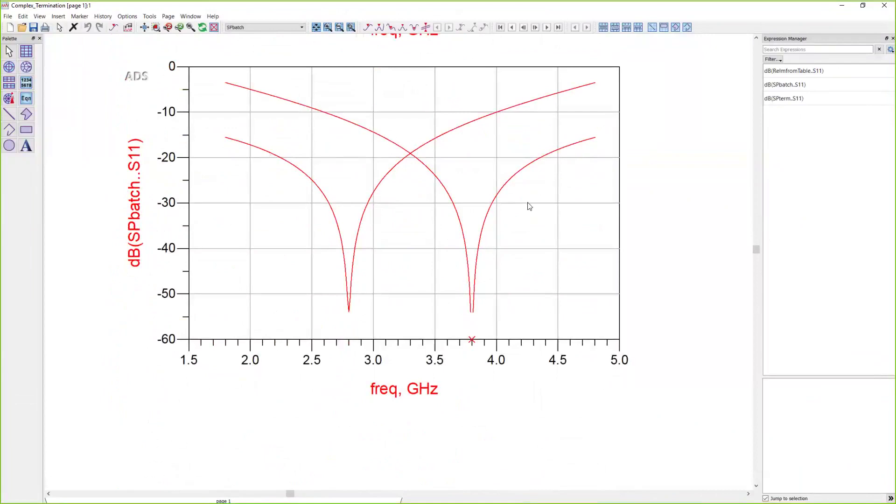
{"action": "left_click", "coordinate": [842, 7]}
{"action": "scroll", "coordinate": [286, 246], "scroll_direction": "up", "scroll_amount": 3}
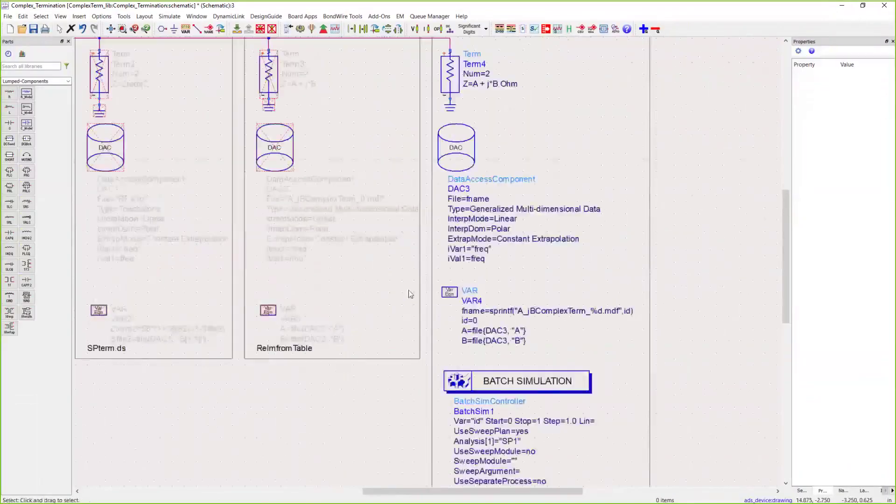
{"action": "scroll", "coordinate": [410, 294], "scroll_direction": "down", "scroll_amount": 2}
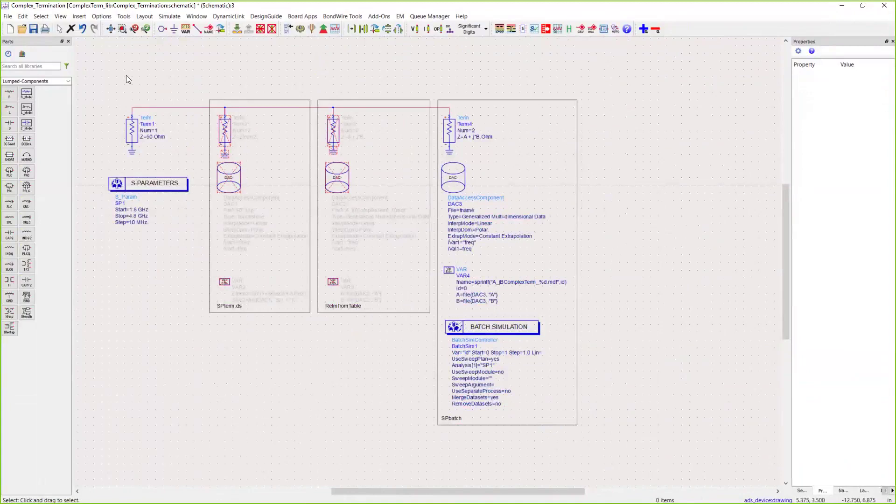